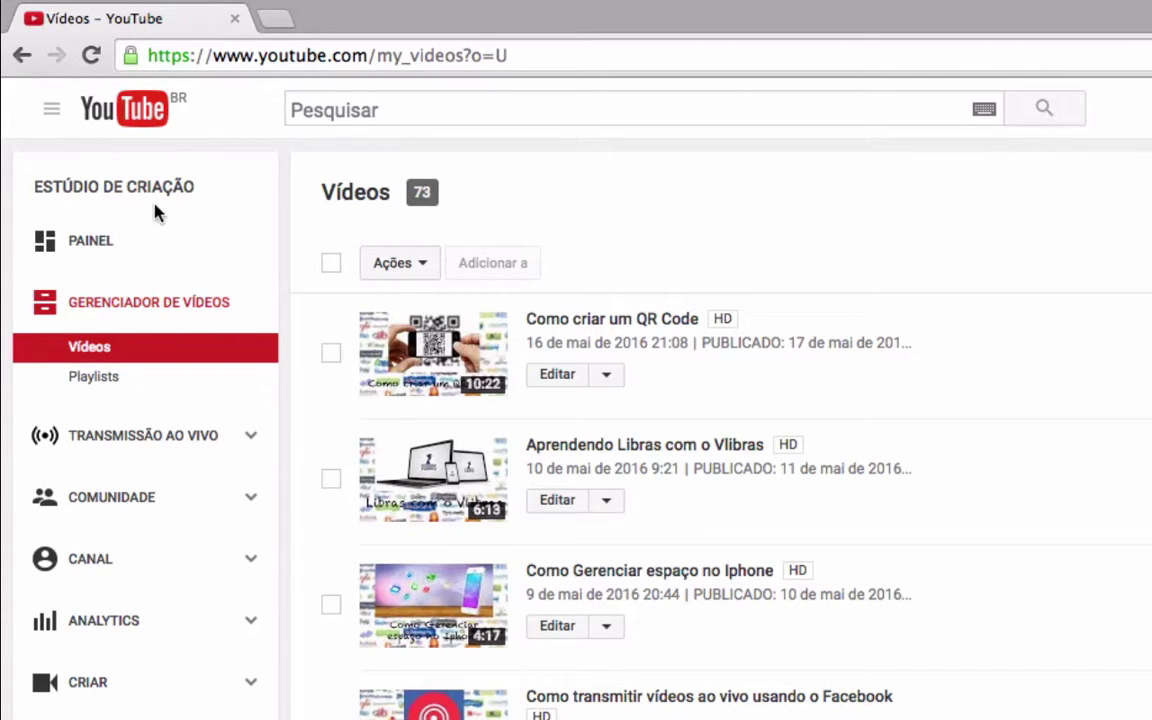
# From Creator Studio's CRIAR section, open Editor de vídeos with the new project 'Meu vídeo editado'.
pyautogui.scroll(-5, 160, 370)
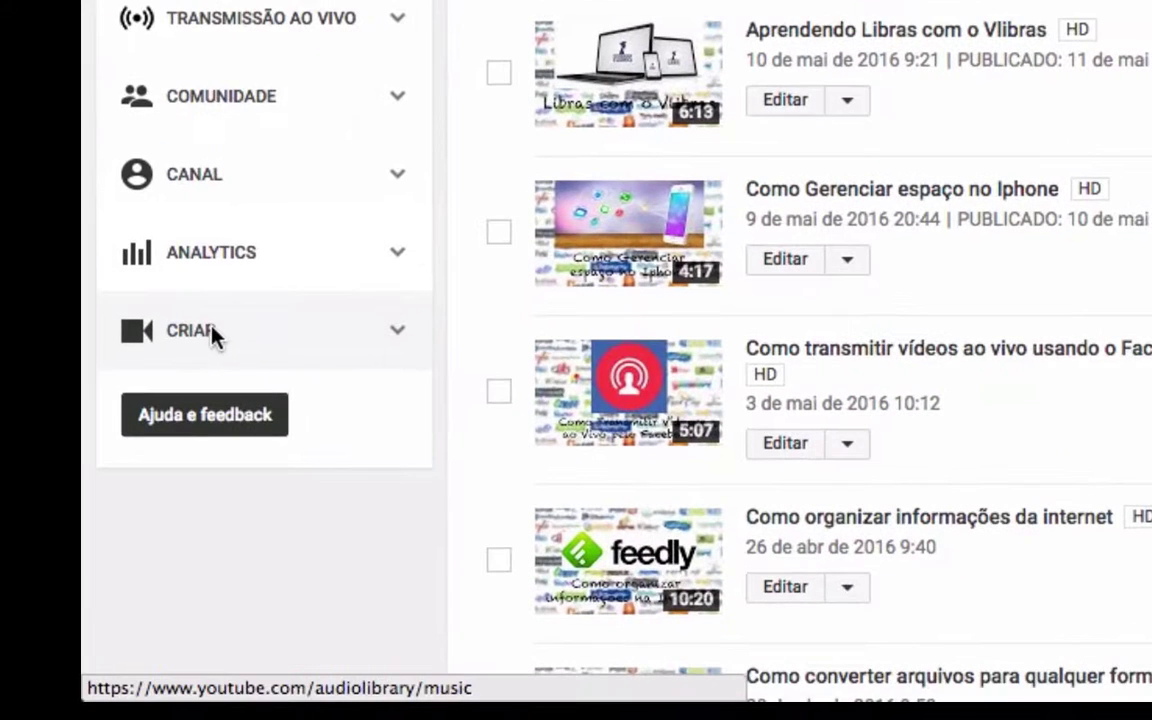
pyautogui.click(398, 338)
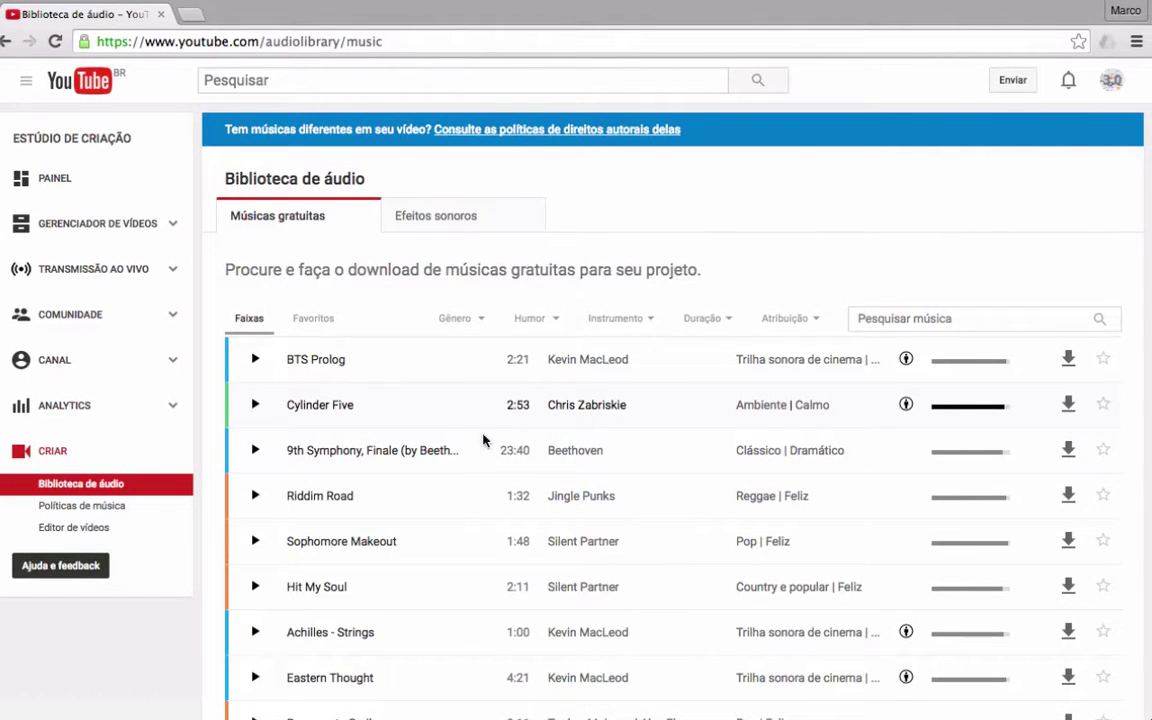
pyautogui.click(86, 531)
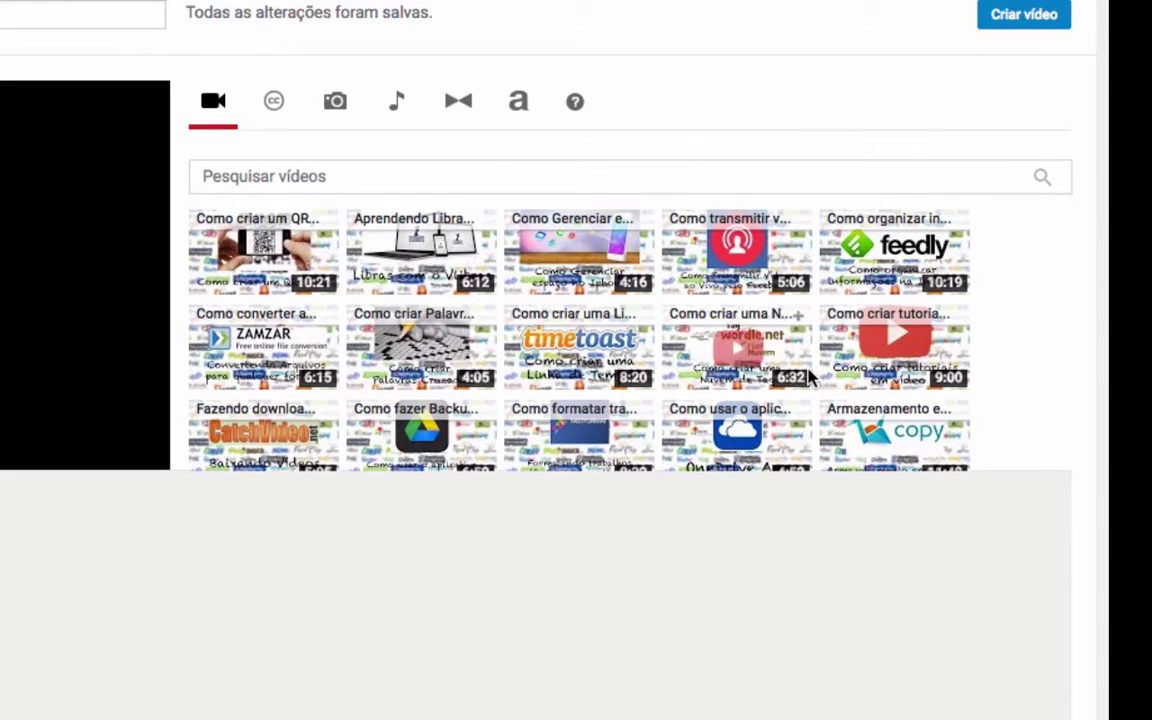
# Drag the 13:41 'Configurando a su…' Facebook privacy video onto the timeline's video track.
pyautogui.scroll(-2, 818, 376)
pyautogui.scroll(-3, 820, 377)
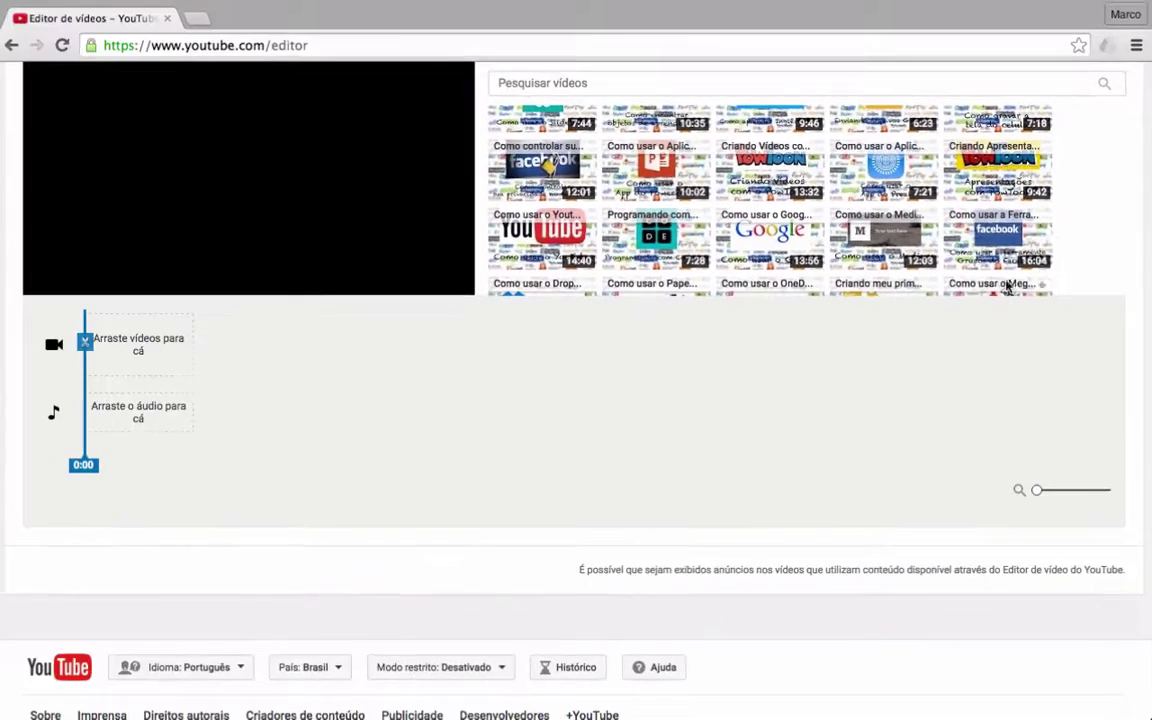
pyautogui.scroll(-3, 1008, 270)
pyautogui.scroll(-3, 1008, 270)
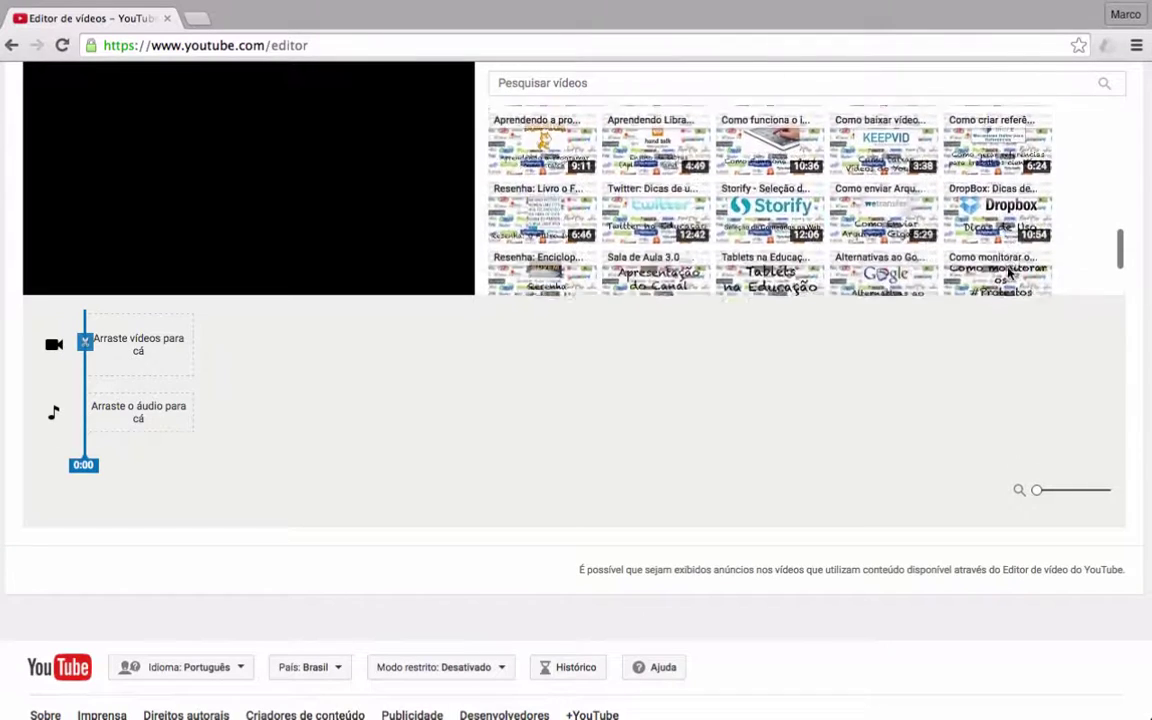
pyautogui.scroll(-3, 1008, 270)
pyautogui.scroll(-3, 1008, 270)
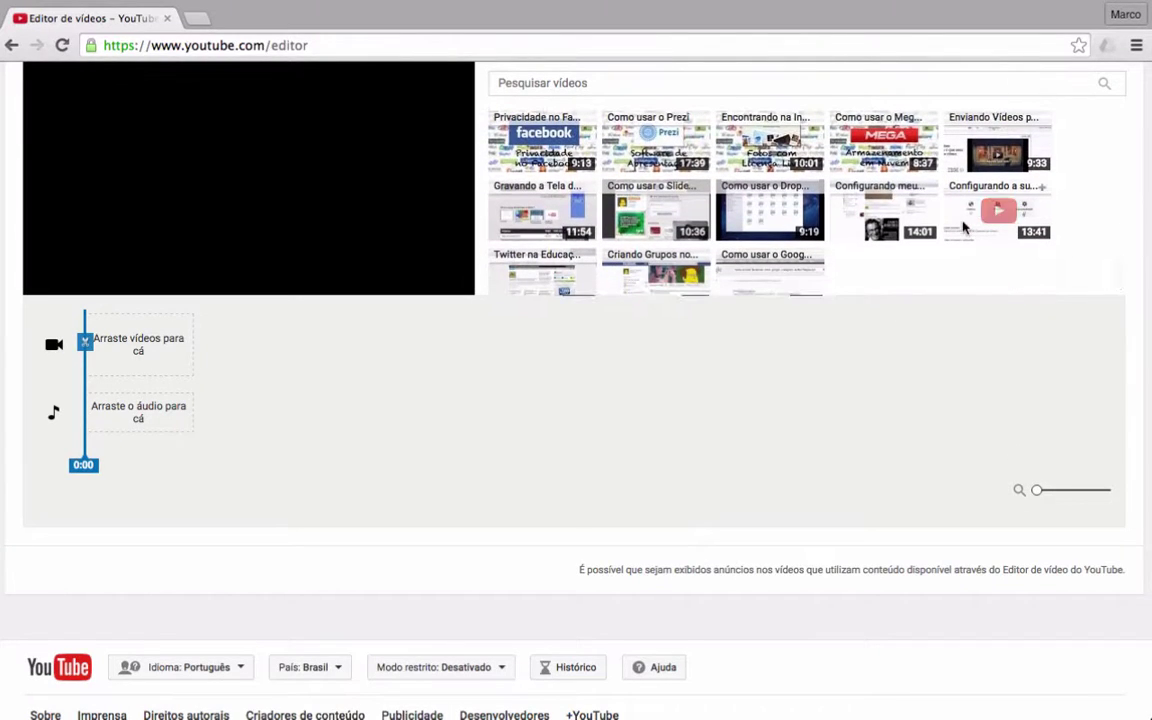
pyautogui.moveTo(962, 228); pyautogui.dragTo(778, 292)
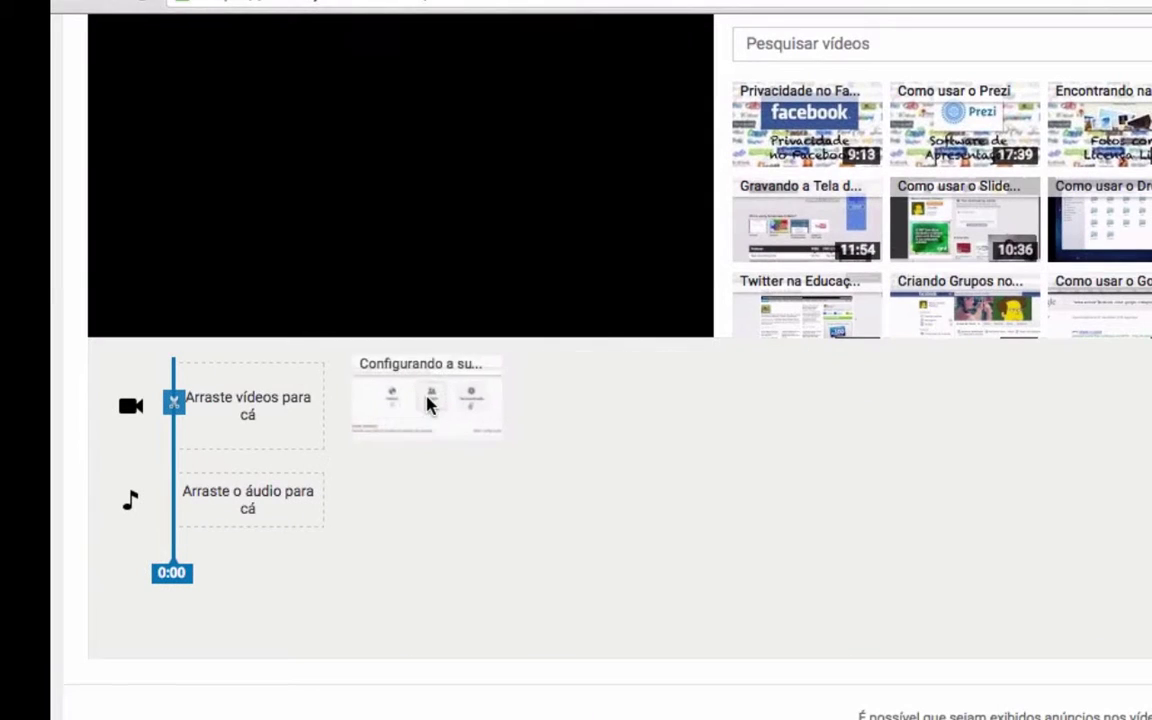
pyautogui.moveTo(778, 292); pyautogui.dragTo(261, 343)
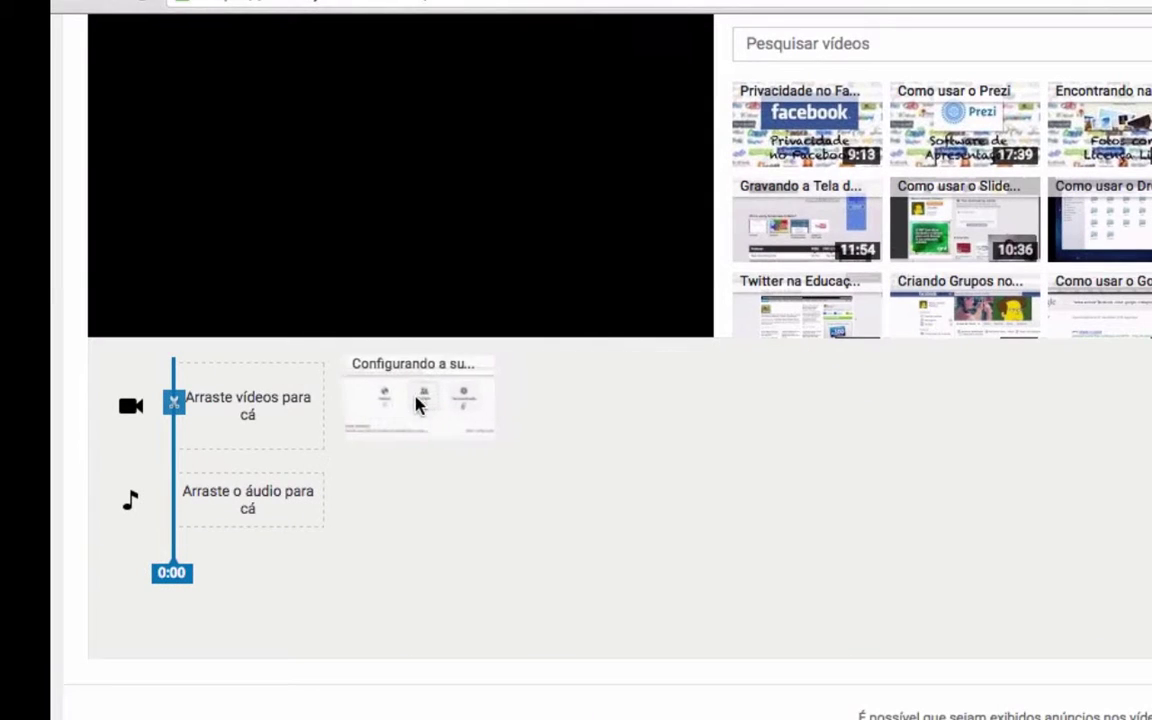
pyautogui.moveTo(418, 404); pyautogui.dragTo(285, 418)
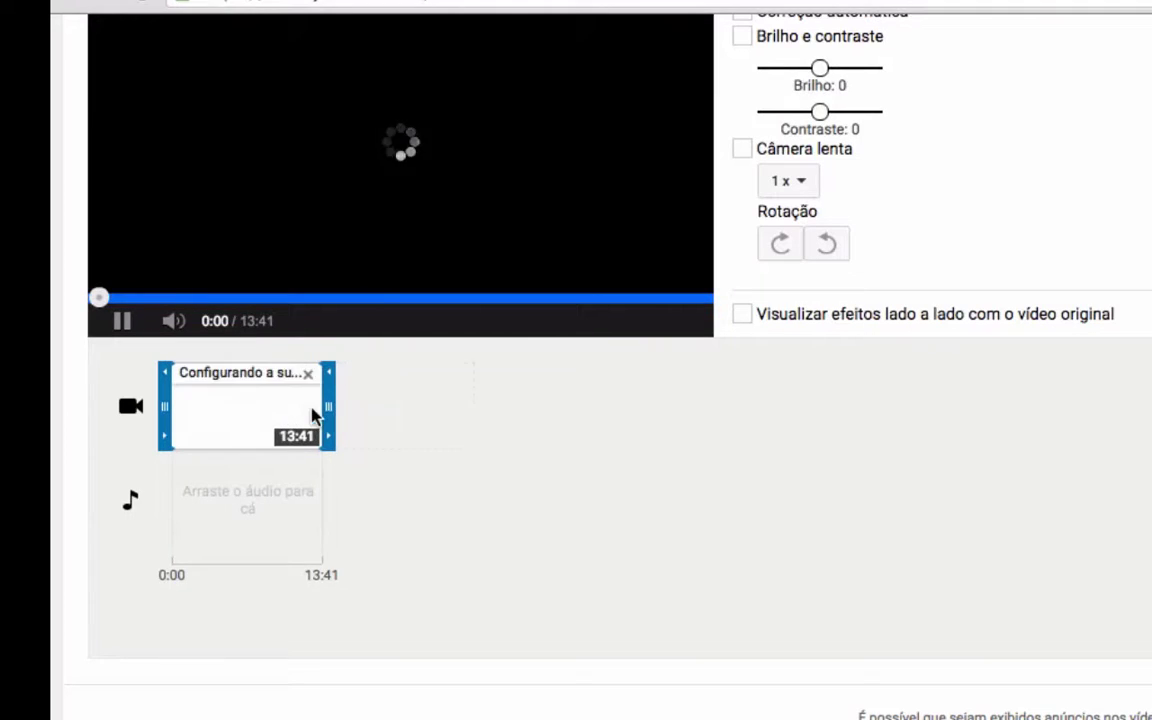
pyautogui.moveTo(330, 415); pyautogui.dragTo(334, 414)
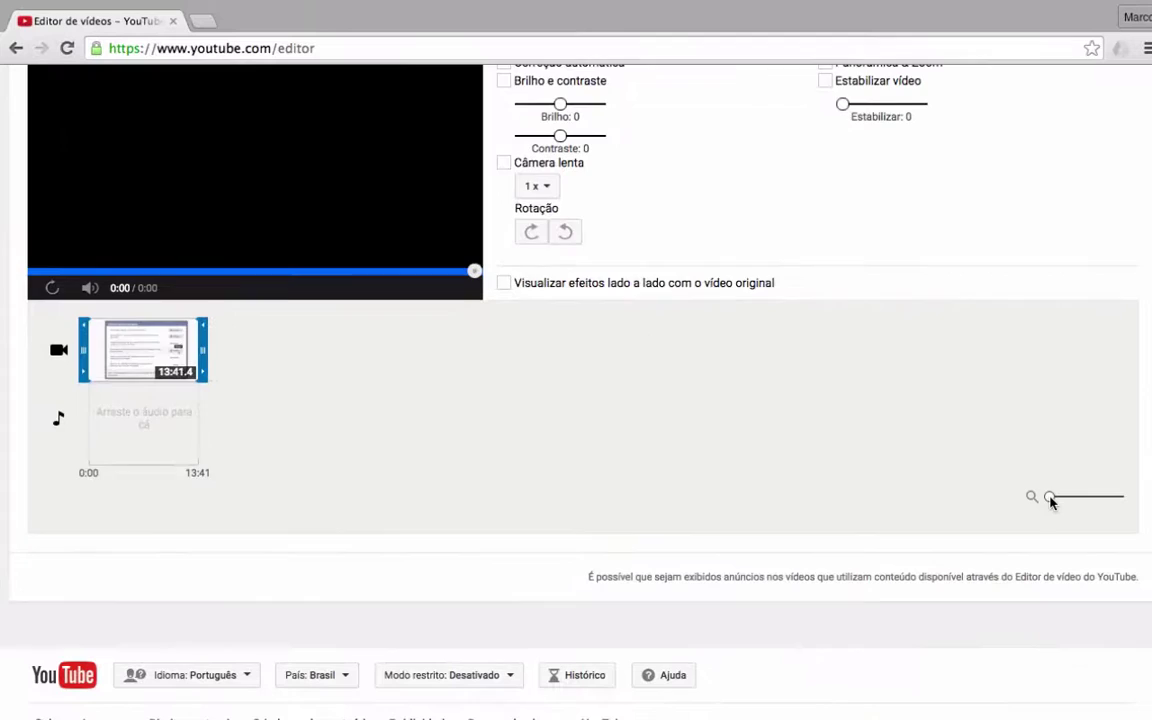
pyautogui.click(1053, 497)
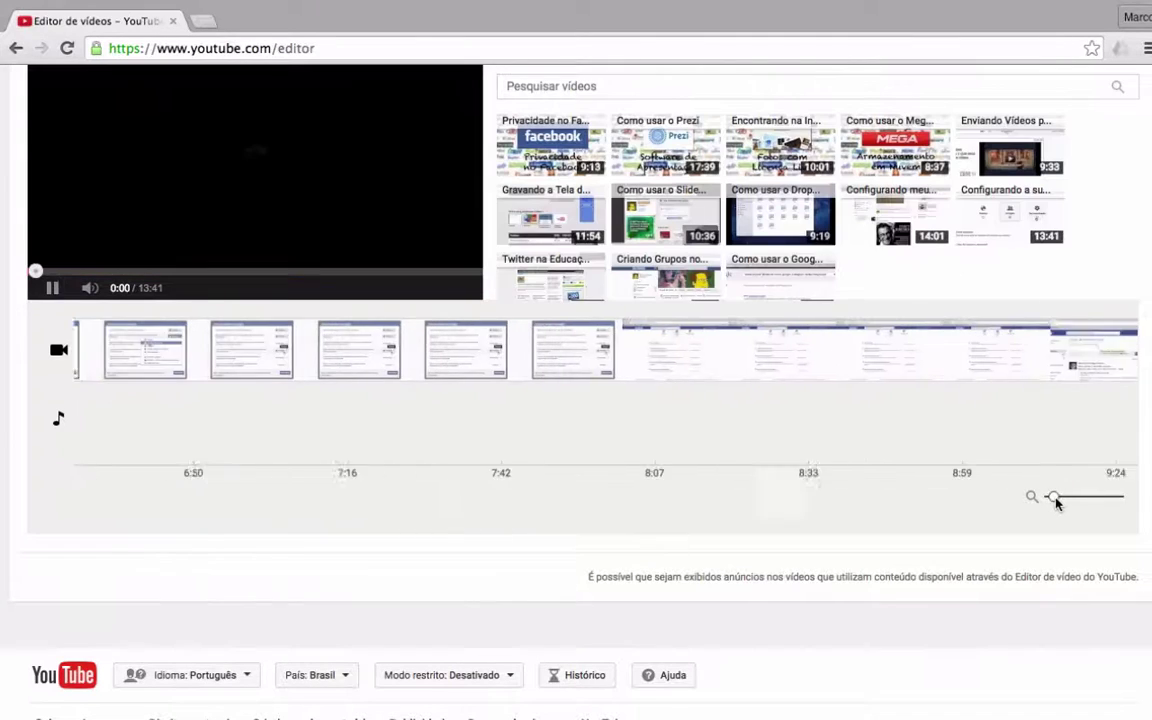
# Zoom the timeline fully out to show the whole 13:41 clip, then pause the preview.
pyautogui.moveTo(1053, 499); pyautogui.dragTo(1049, 497)
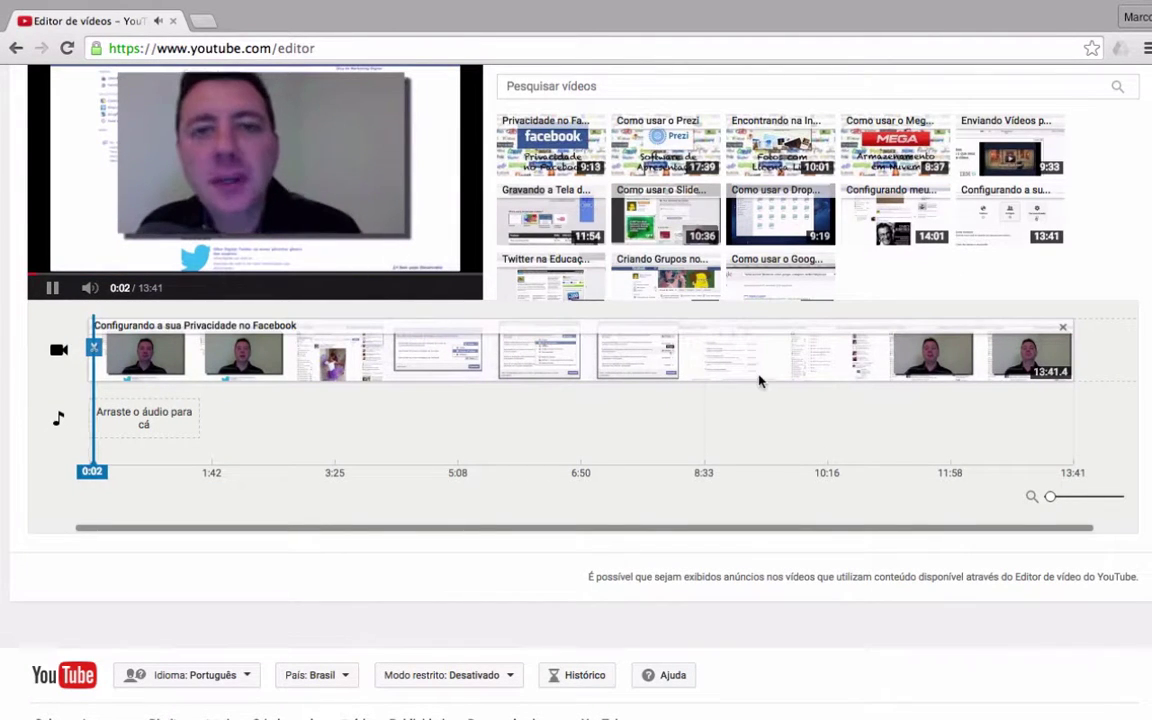
pyautogui.scroll(2, 760, 489)
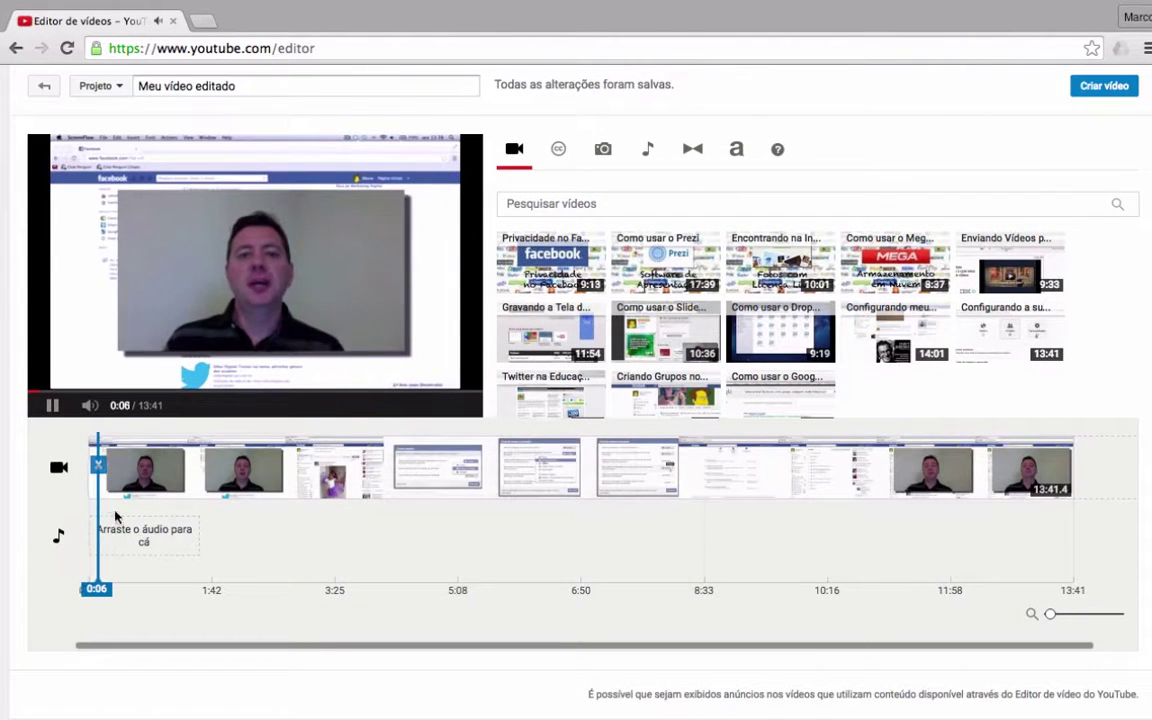
pyautogui.click(62, 371)
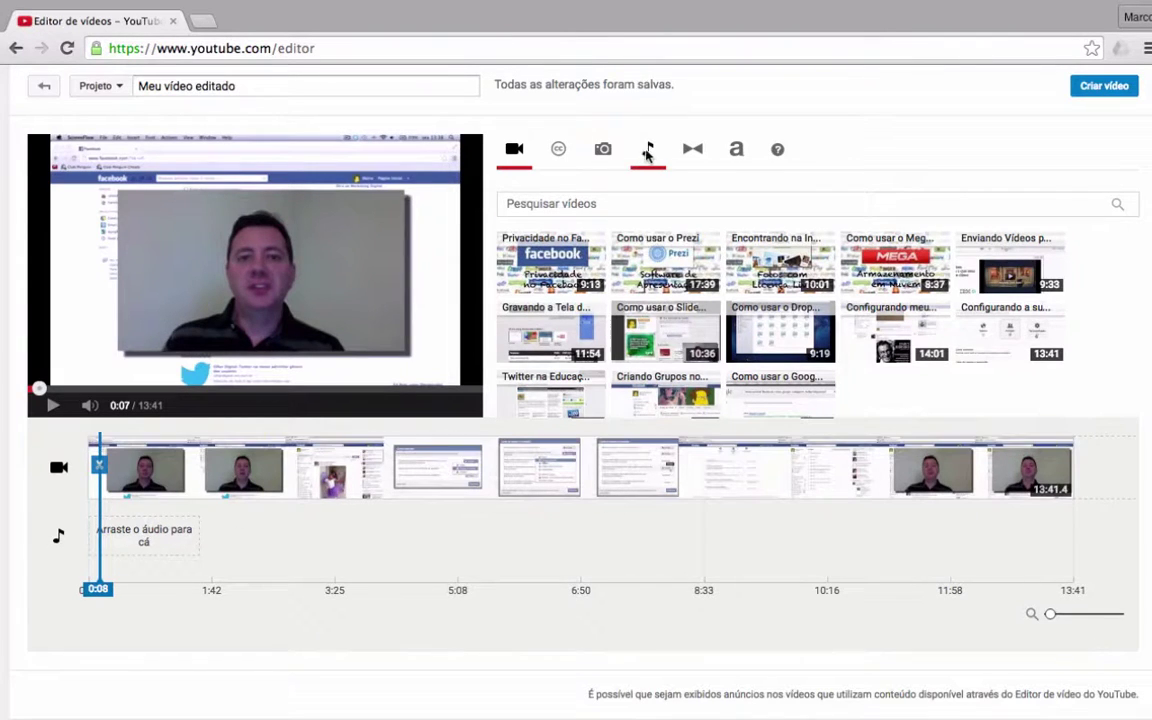
pyautogui.click(648, 150)
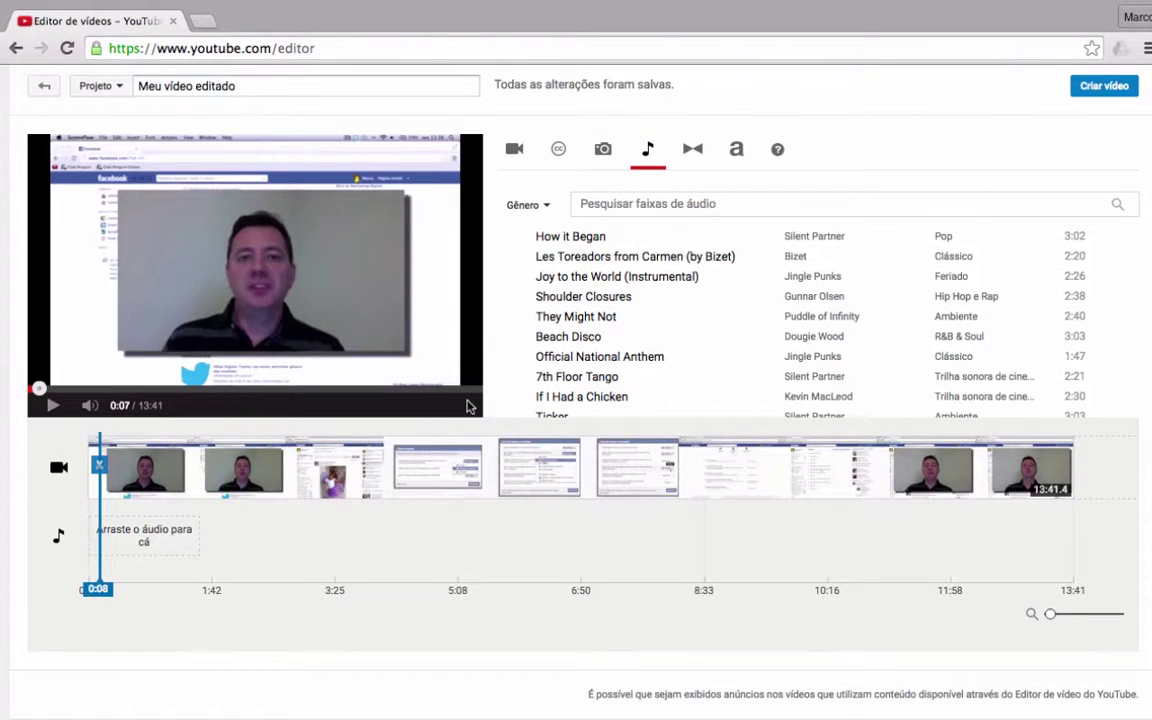
pyautogui.click(516, 152)
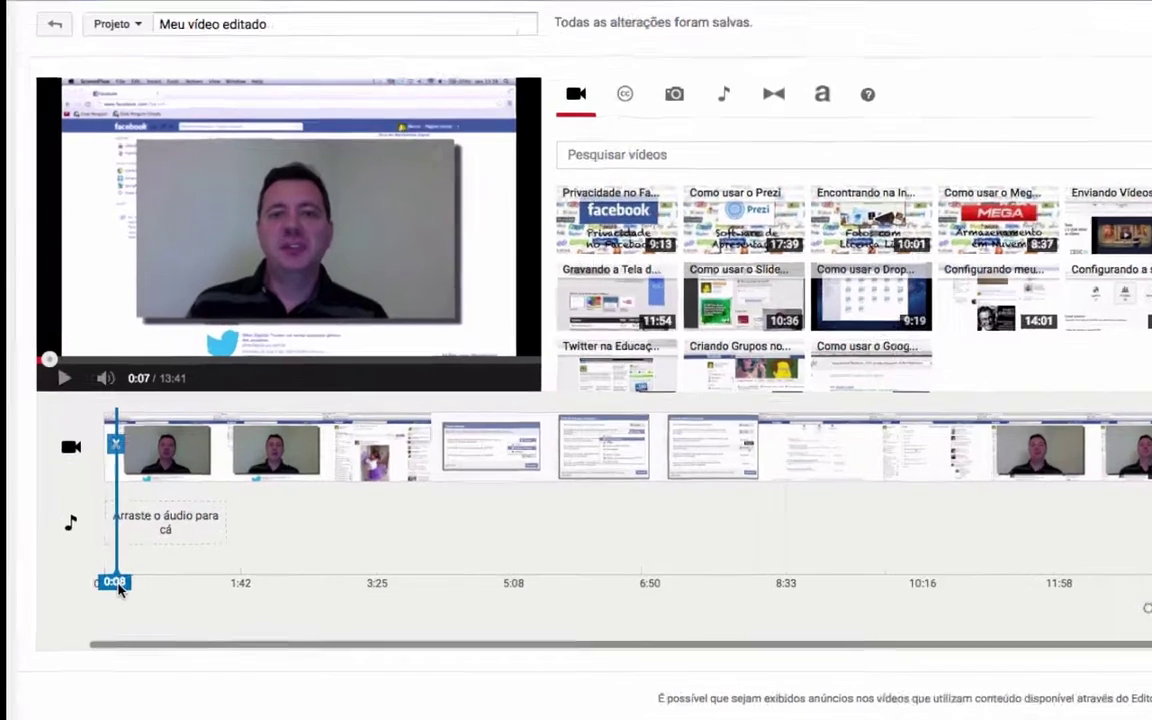
# Split the privacy clip at 1:04 into 1:04 and 12:37 pieces, then pause playback.
pyautogui.moveTo(97, 598); pyautogui.dragTo(110, 597)
pyautogui.moveTo(226, 553); pyautogui.dragTo(322, 553)
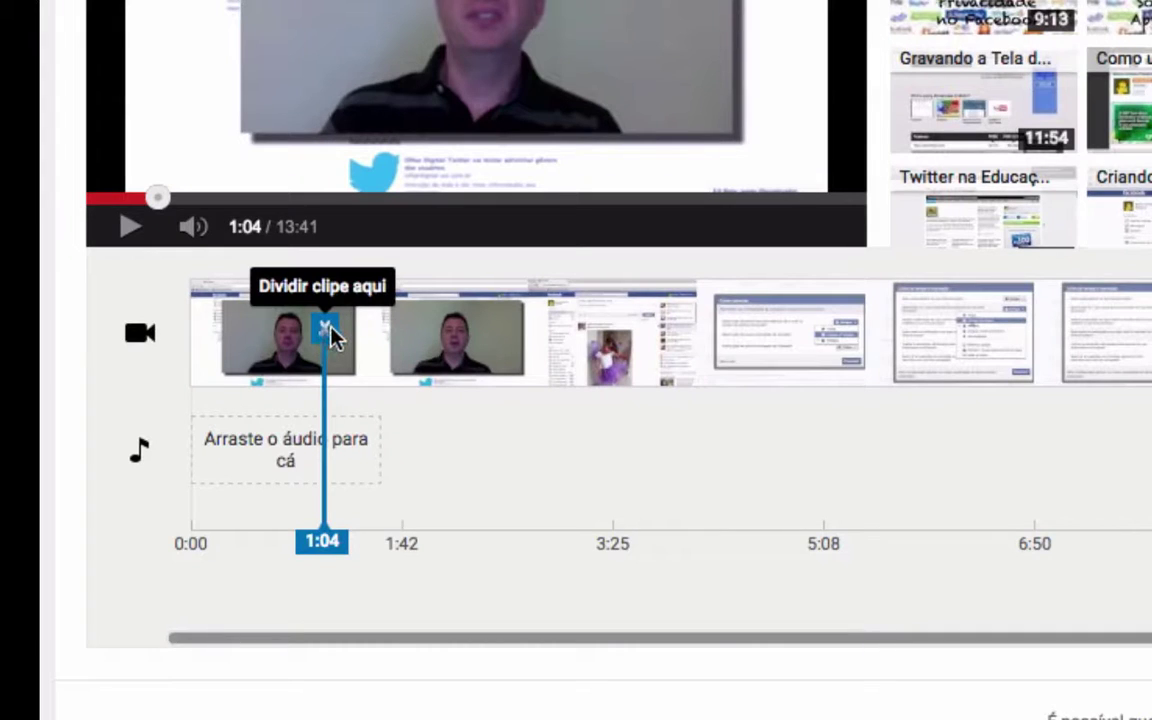
pyautogui.click(330, 335)
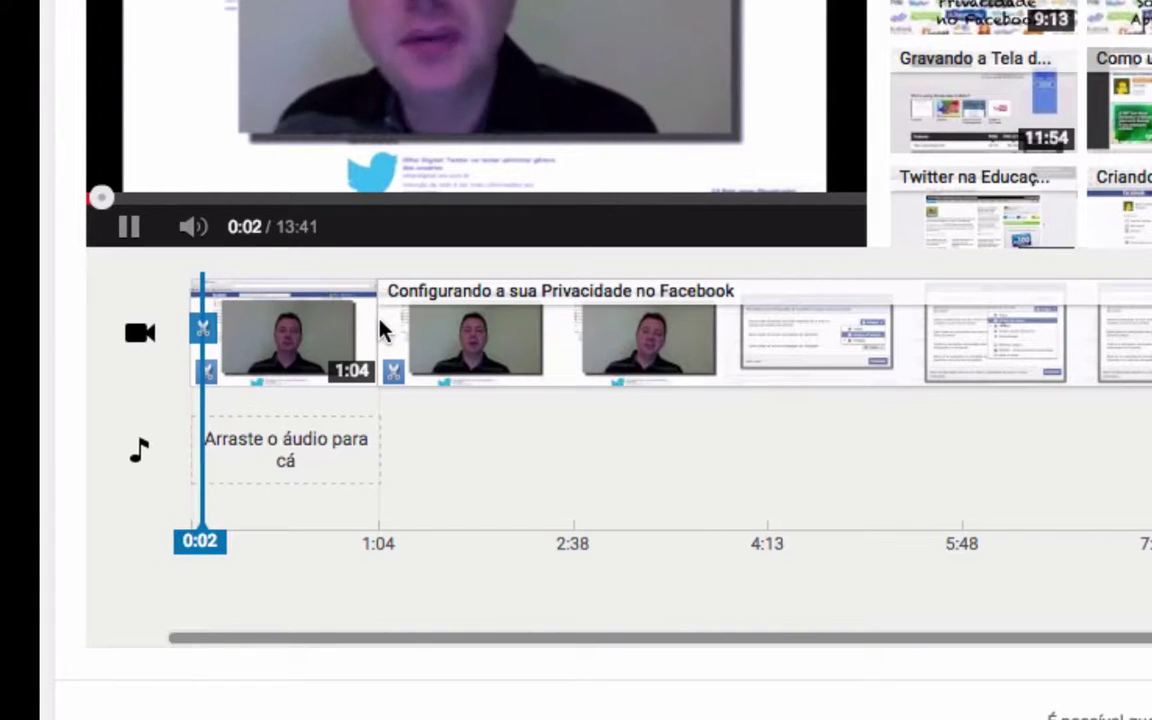
pyautogui.click(127, 226)
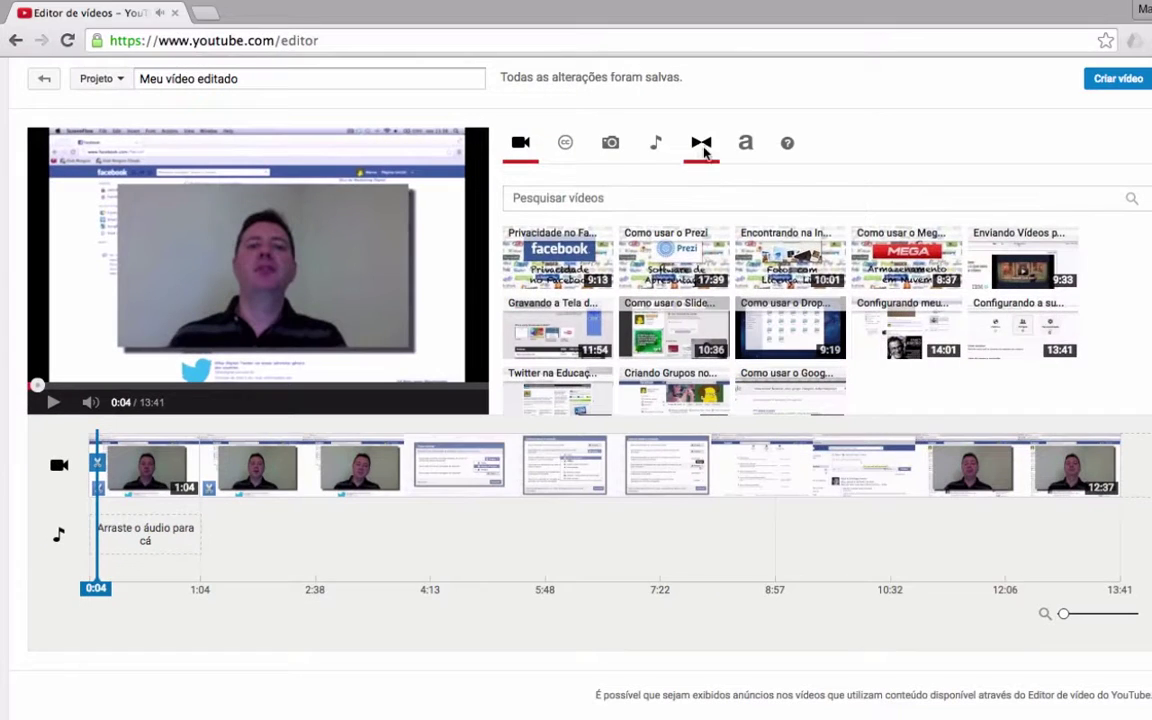
# Place a 0:02 'Fading cruzado' transition between the two clip pieces and play it from 0:49.
pyautogui.click(702, 145)
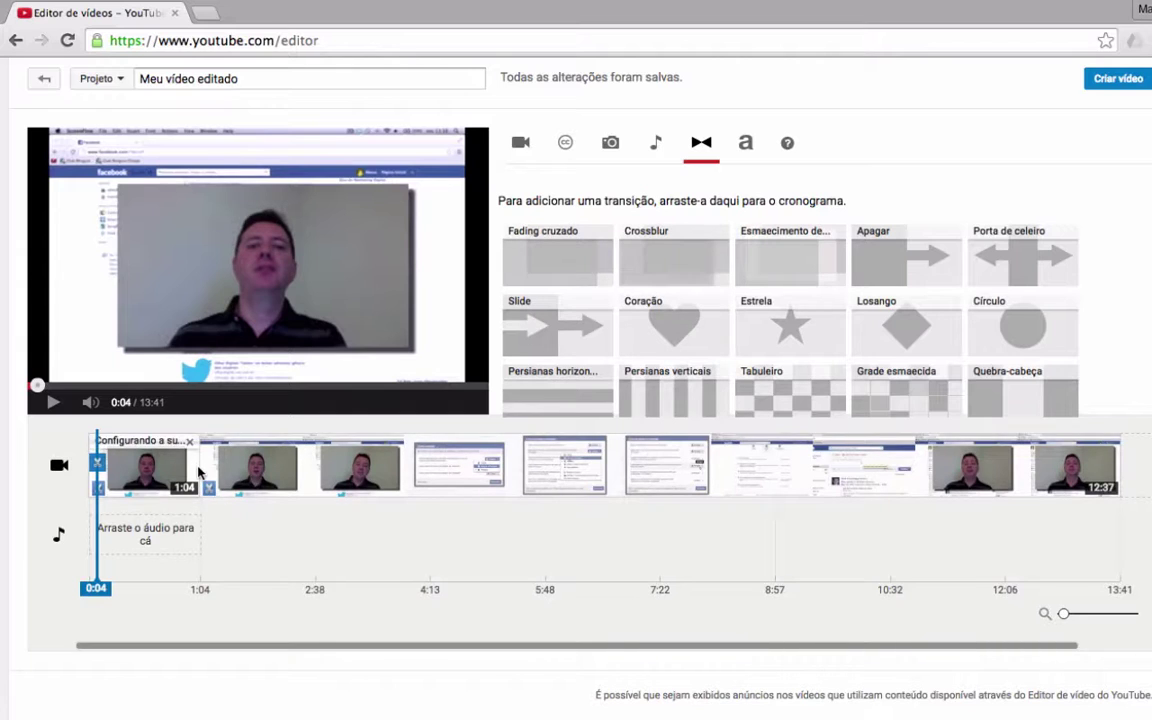
pyautogui.moveTo(426, 352); pyautogui.dragTo(243, 472)
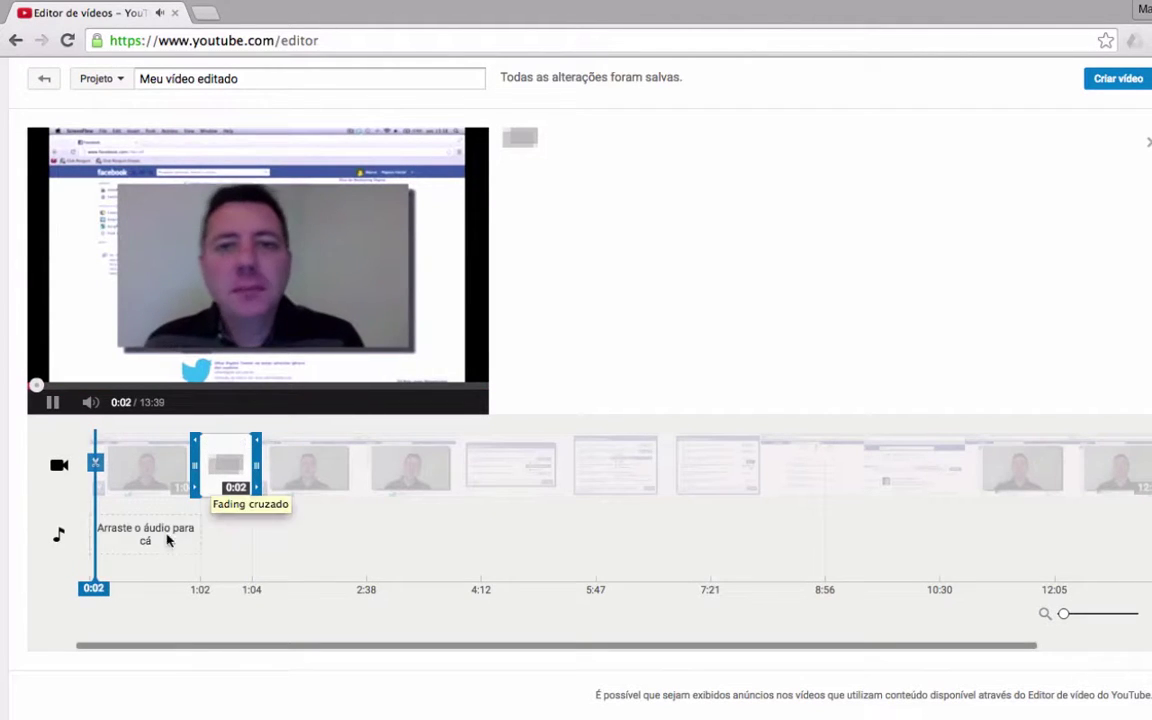
pyautogui.moveTo(92, 592); pyautogui.dragTo(174, 596)
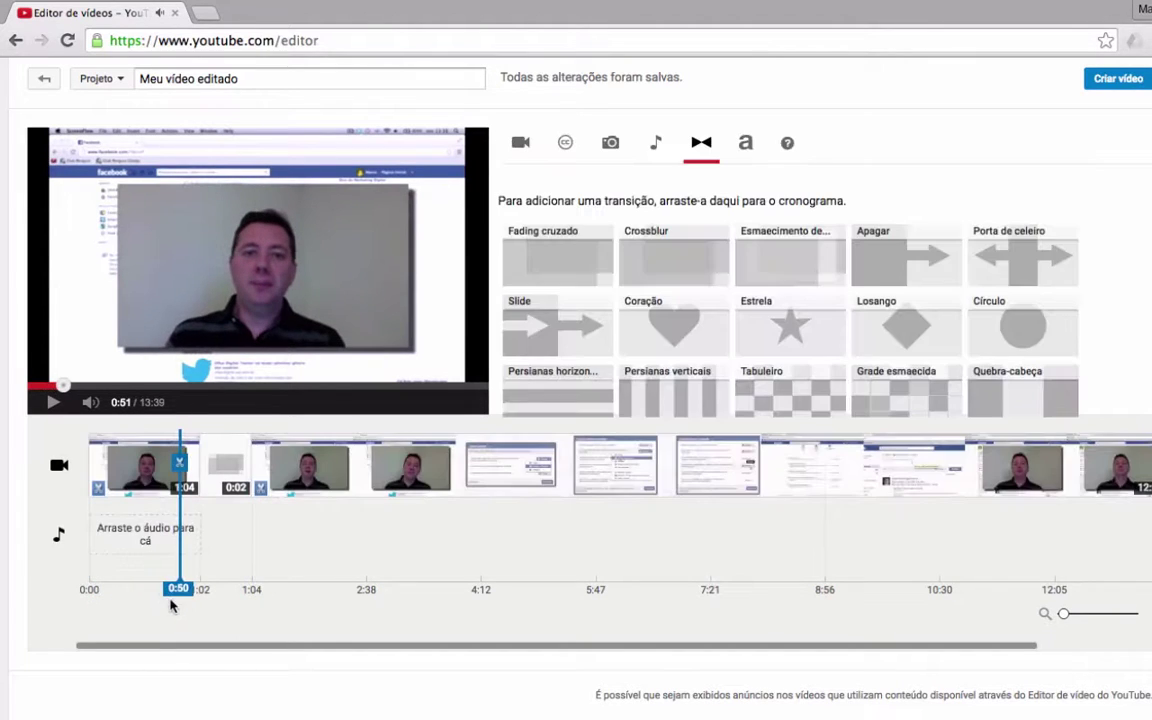
pyautogui.click(53, 402)
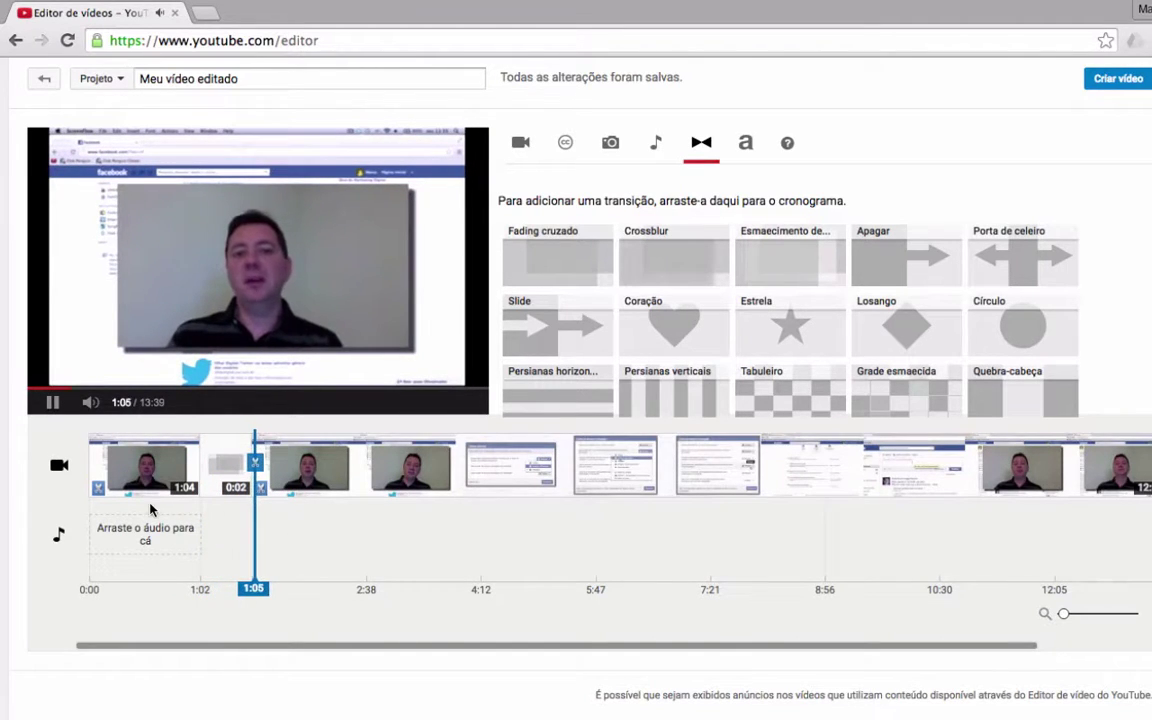
# Stop the preview and place a 'Título centralizado' title card right after the crossfade.
pyautogui.click(50, 405)
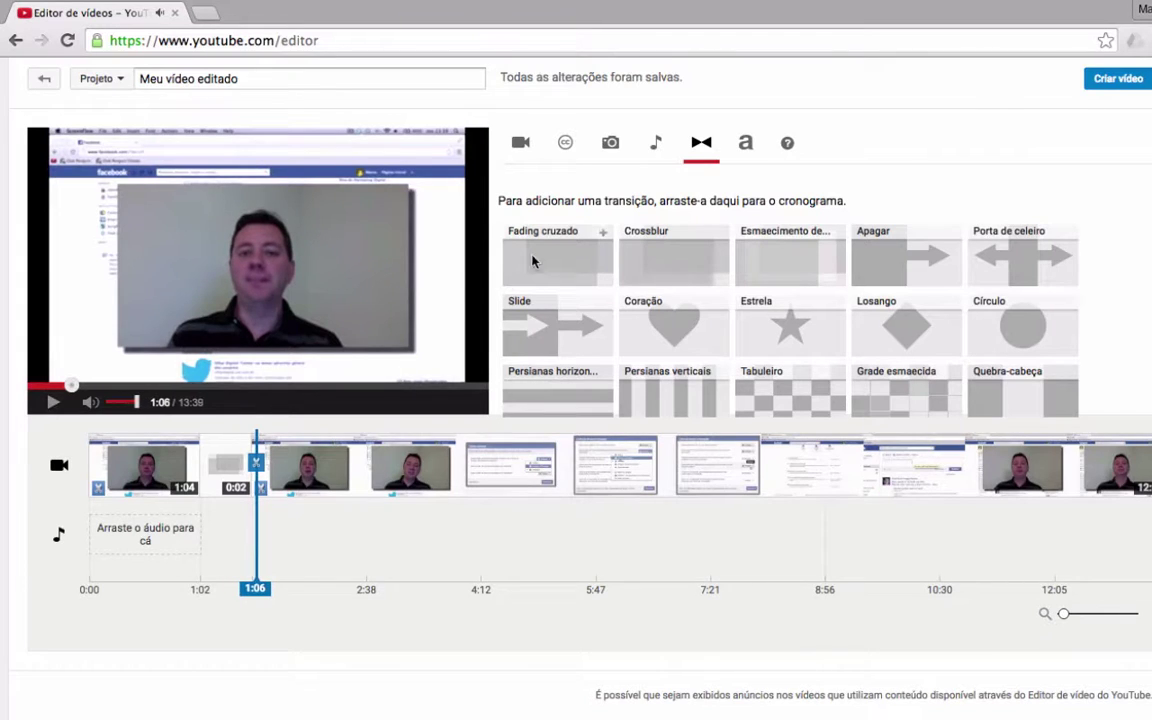
pyautogui.click(750, 146)
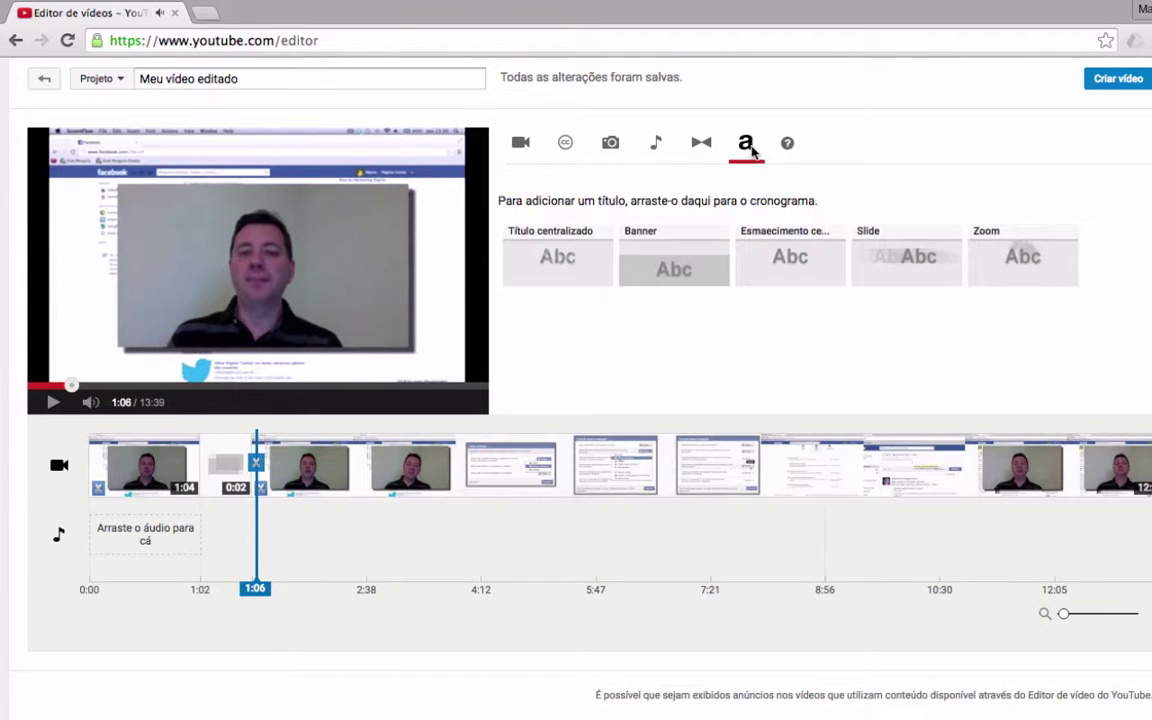
pyautogui.moveTo(561, 270); pyautogui.dragTo(305, 443)
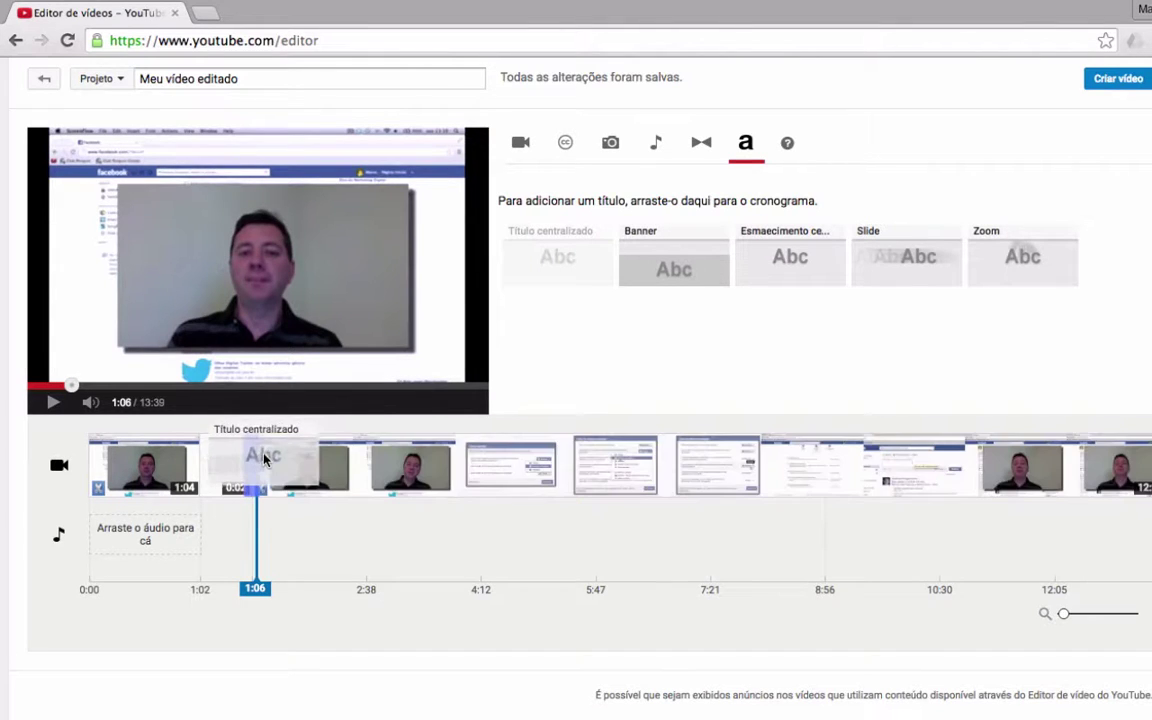
pyautogui.moveTo(305, 443); pyautogui.dragTo(257, 461)
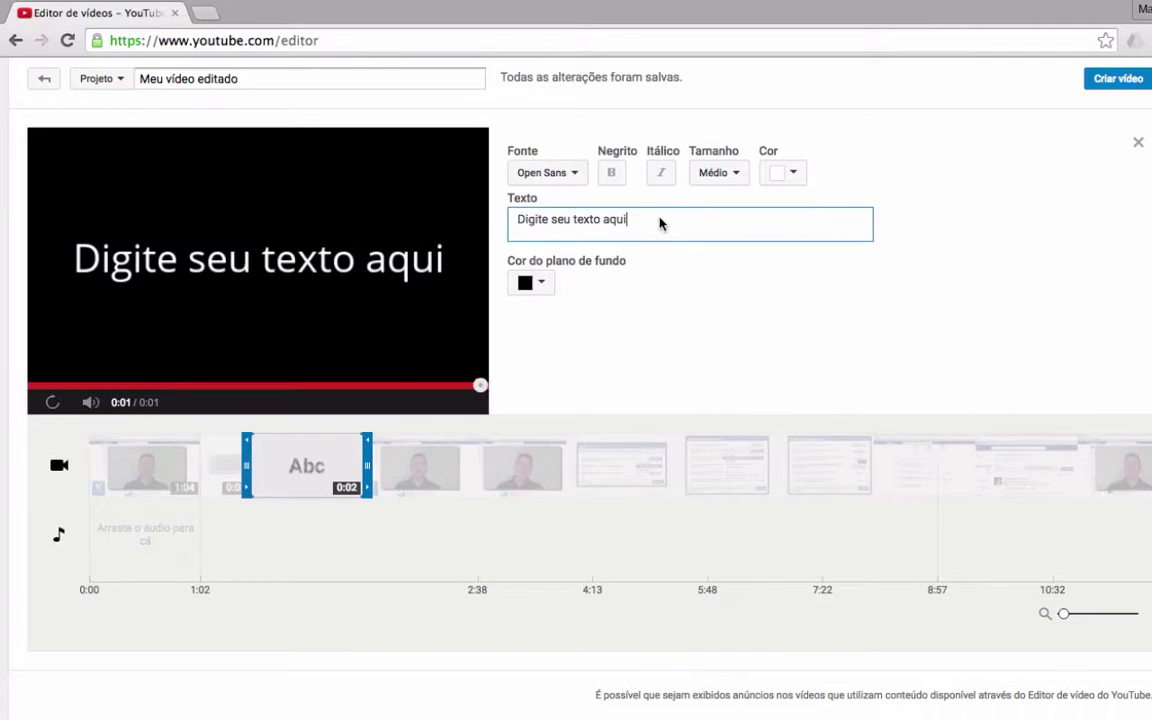
# Replace the title's placeholder text with 'titulo' and close the title settings.
pyautogui.moveTo(677, 222); pyautogui.dragTo(491, 221)
pyautogui.write('titu')
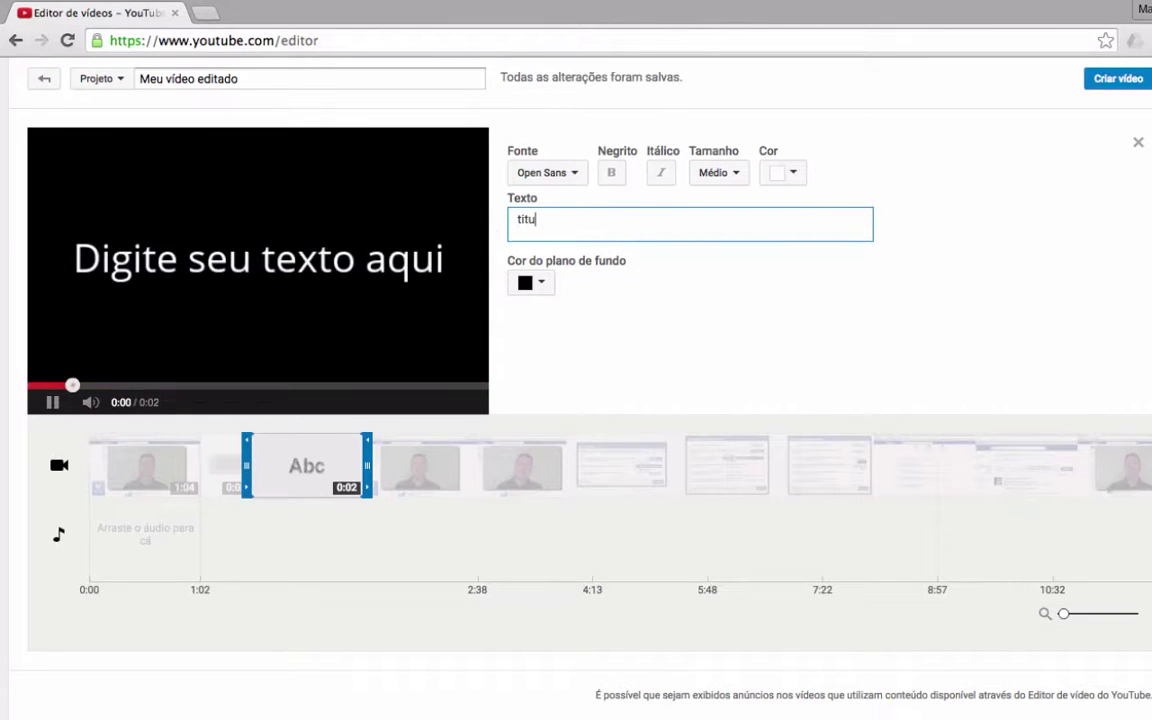
pyautogui.write('lo')
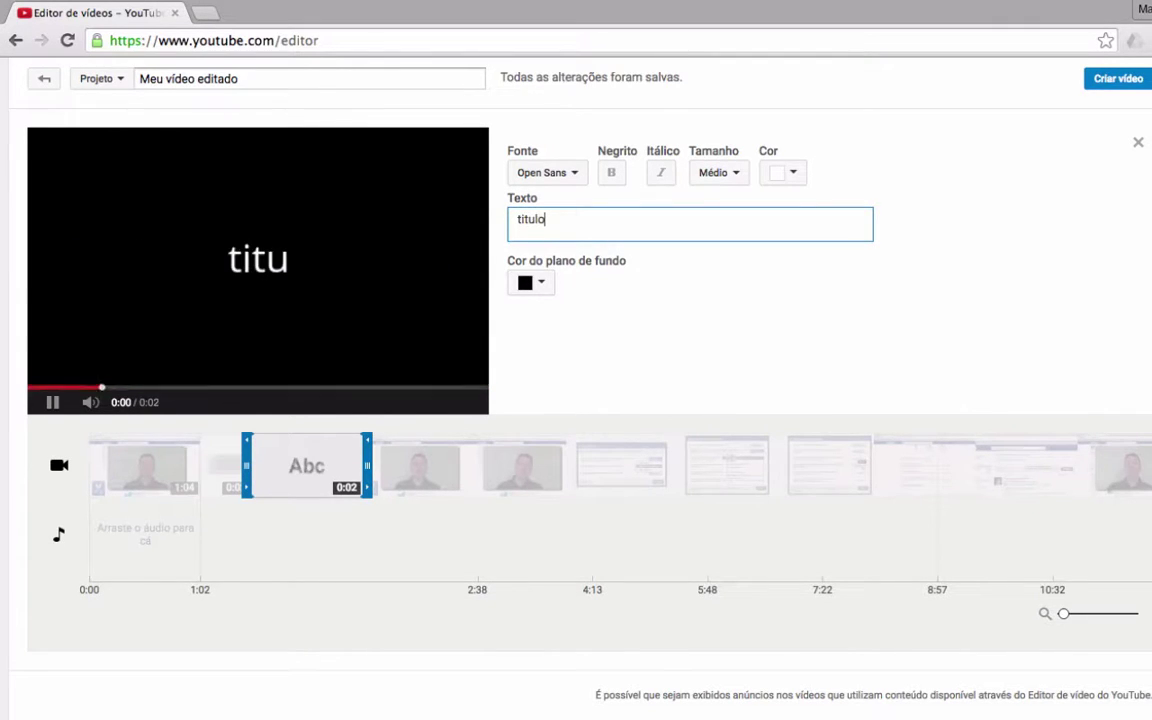
pyautogui.click(53, 402)
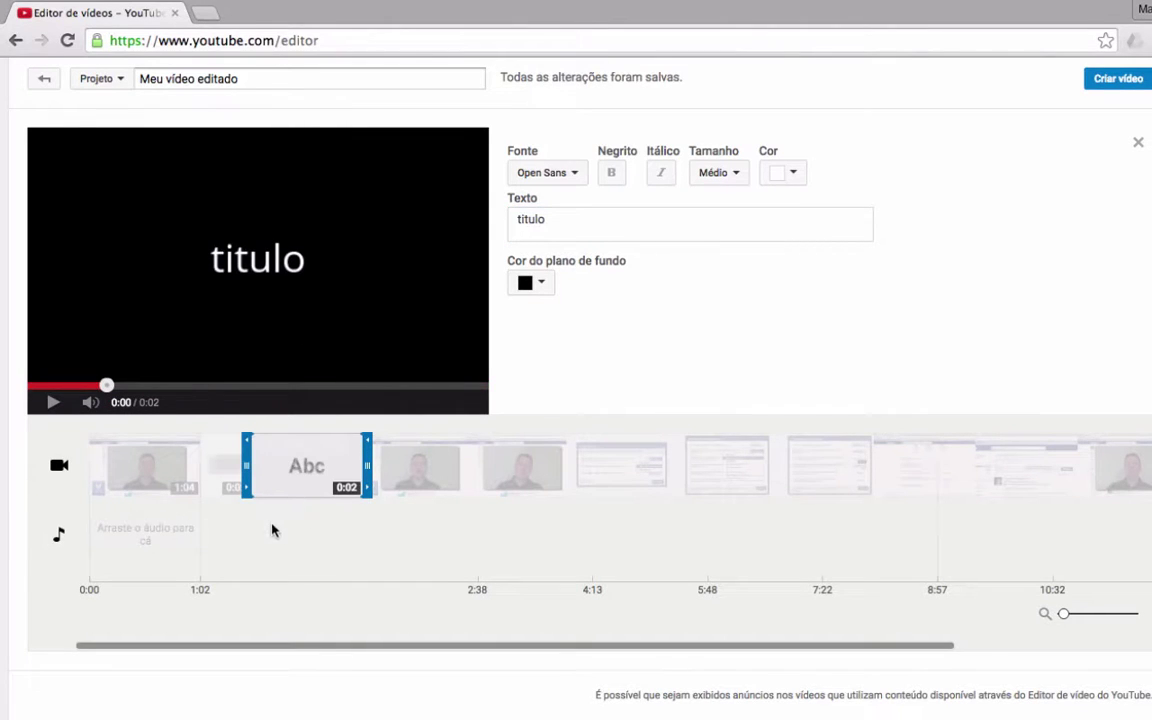
pyautogui.click(1138, 142)
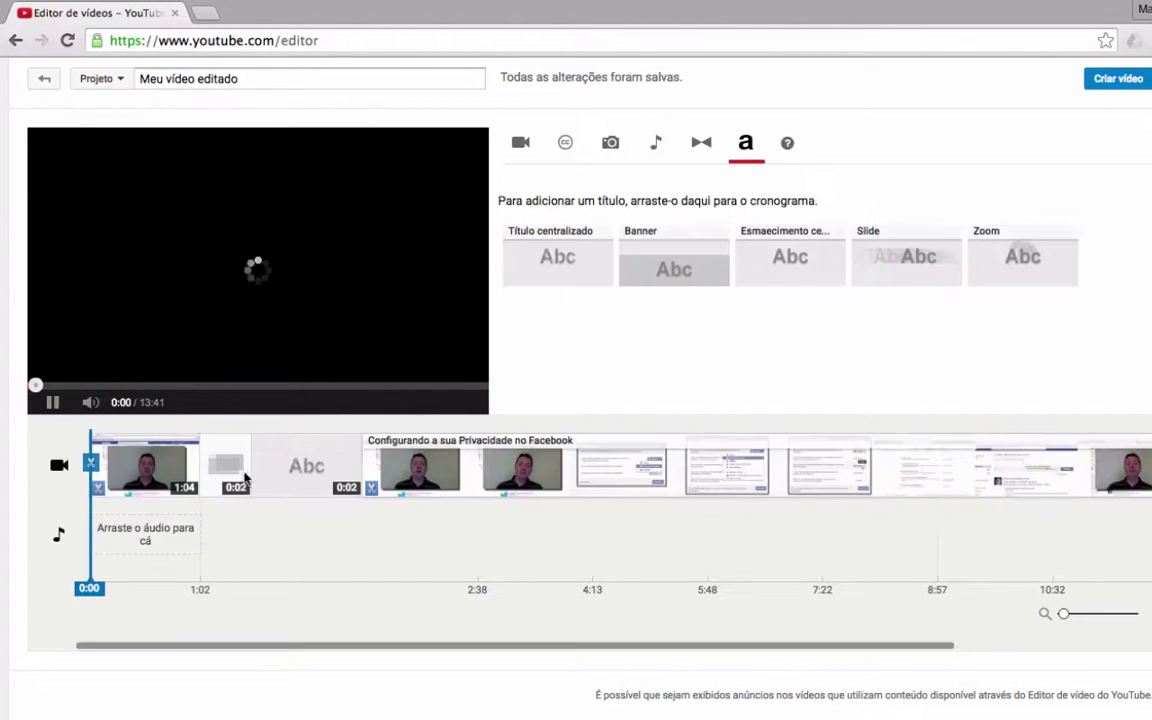
pyautogui.moveTo(92, 588); pyautogui.dragTo(201, 589)
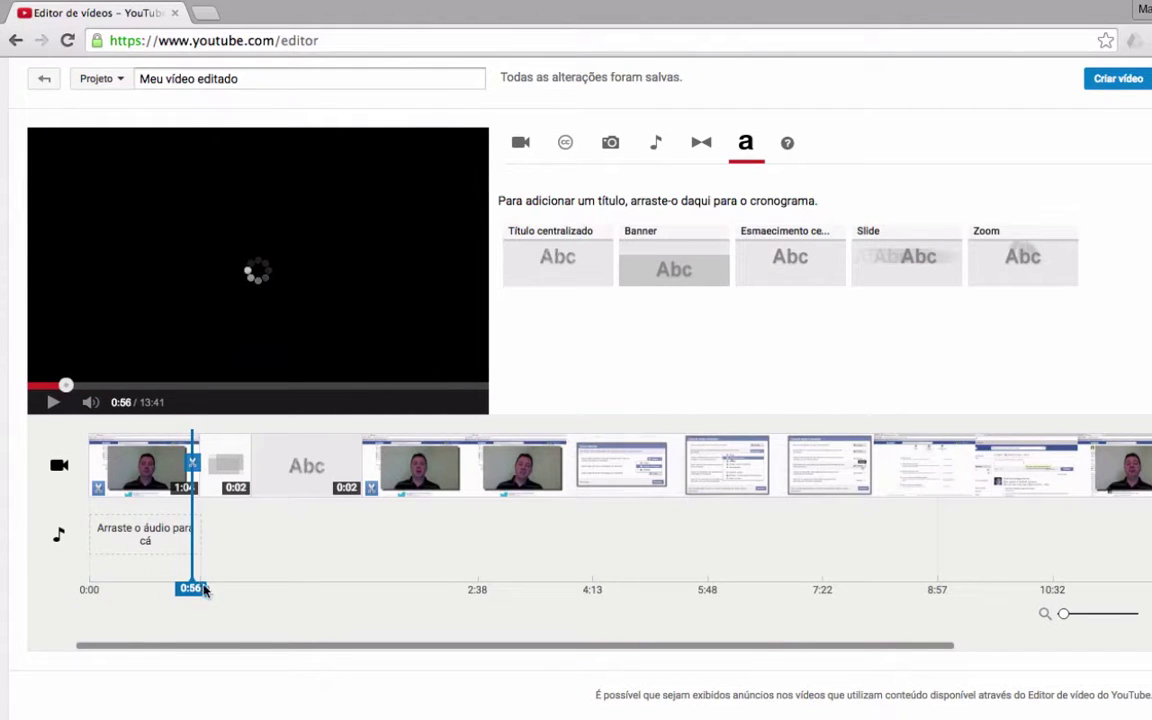
pyautogui.click(53, 402)
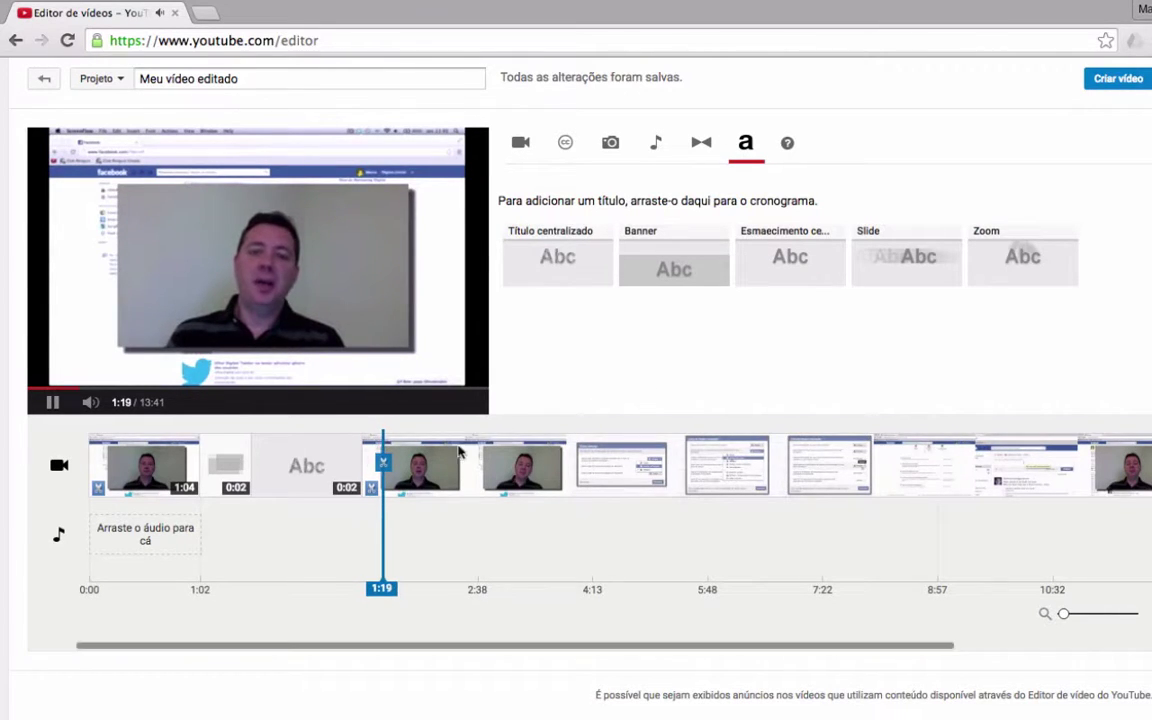
# Delete the opening 1:04 clip, leaving the 12:39 project starting at the crossfade.
pyautogui.click(185, 470)
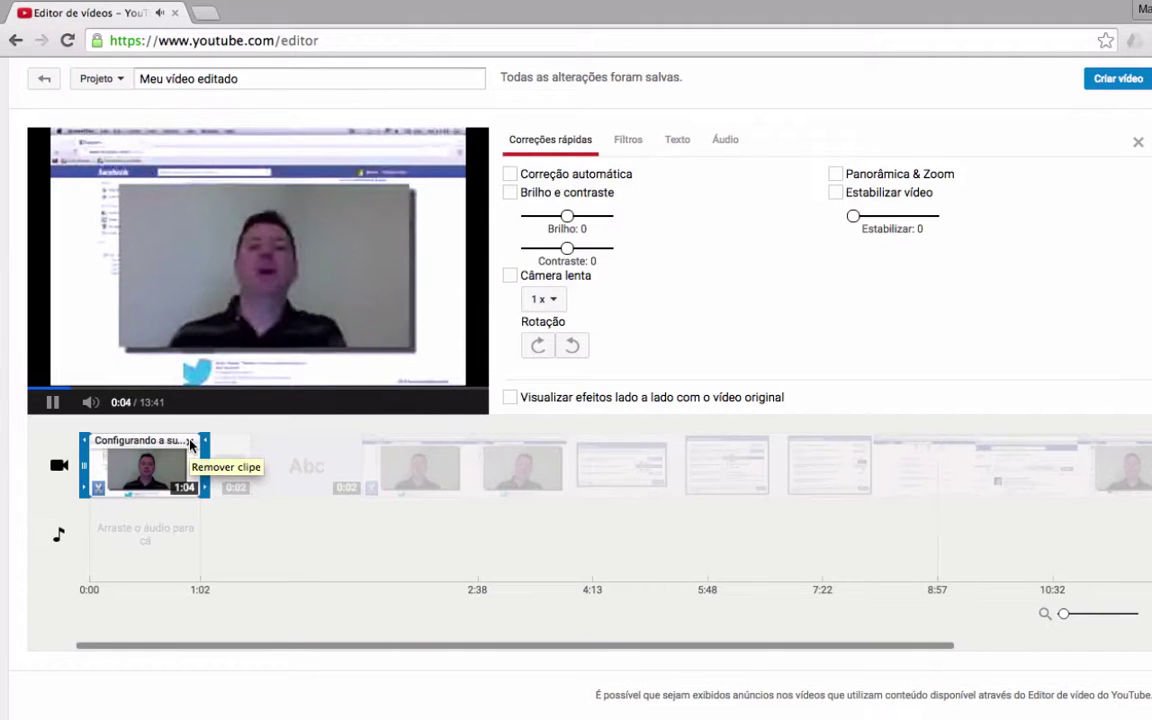
pyautogui.click(190, 441)
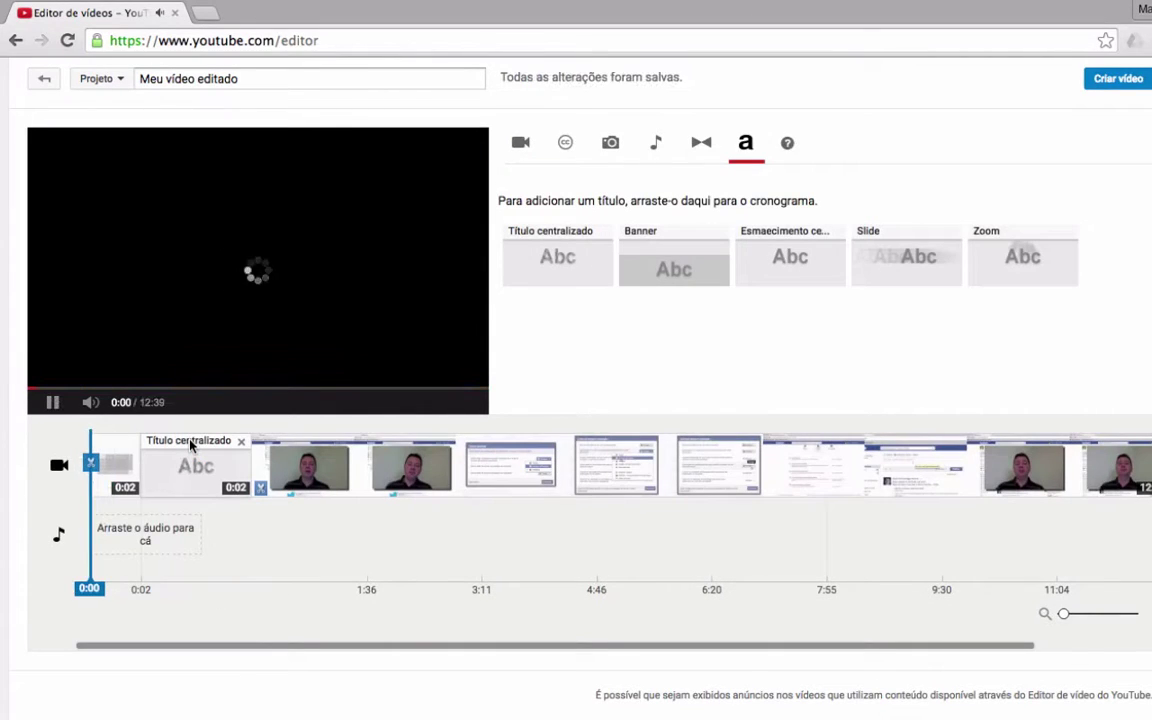